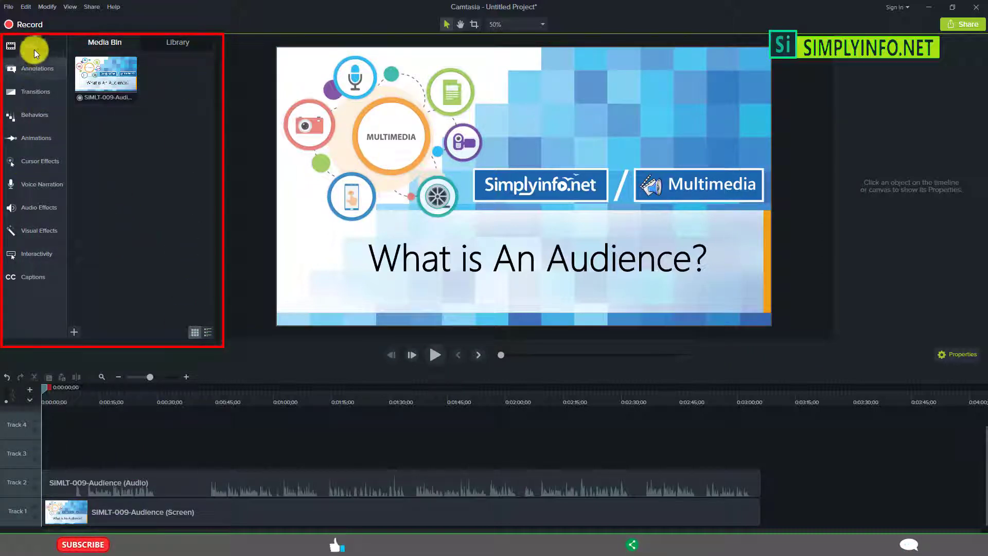
# Tour the tools panel, from library and annotations through effects, quizzes and captions, returning to Media
pyautogui.click(173, 45)
pyautogui.click(38, 69)
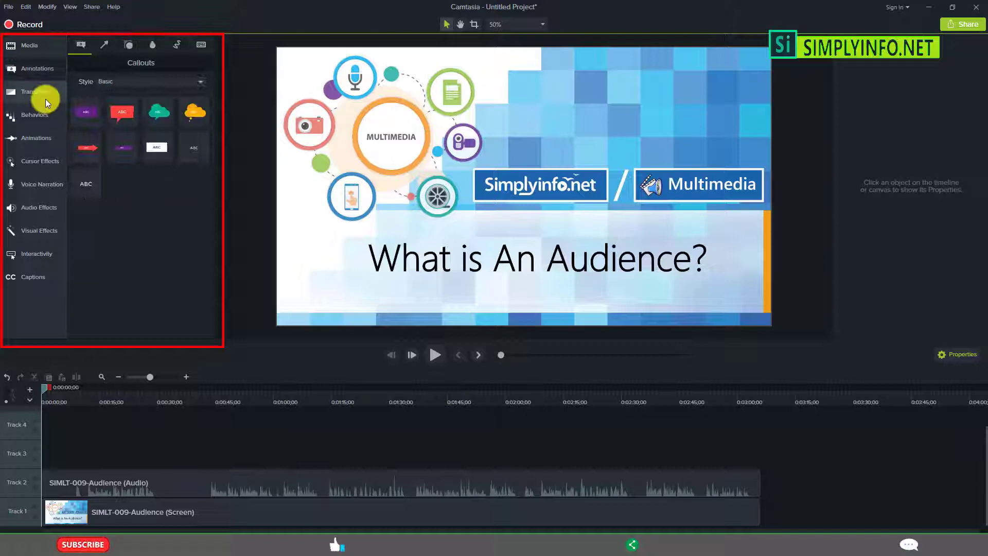
pyautogui.click(36, 91)
pyautogui.click(31, 114)
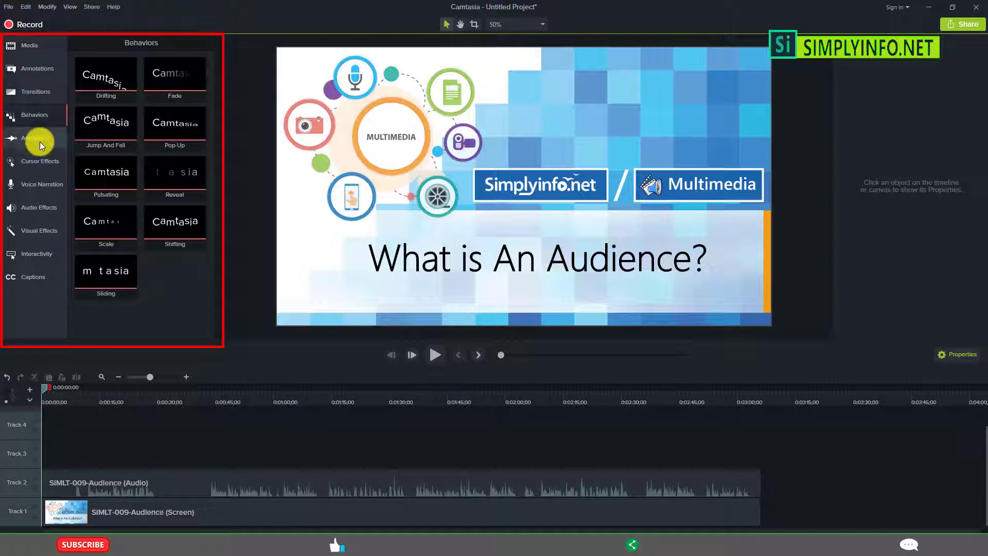
pyautogui.click(36, 137)
pyautogui.click(52, 166)
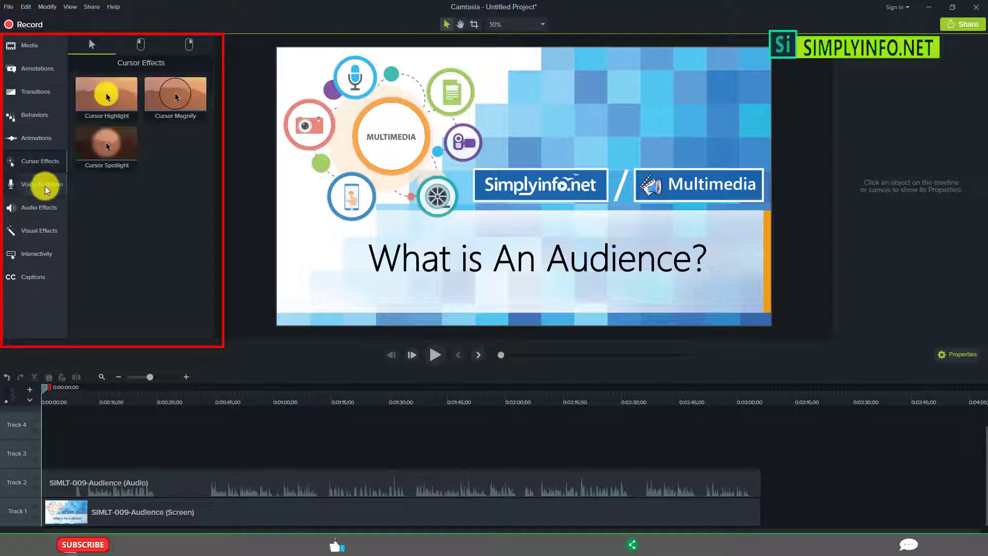
pyautogui.click(42, 183)
pyautogui.click(39, 207)
pyautogui.click(41, 231)
pyautogui.click(35, 253)
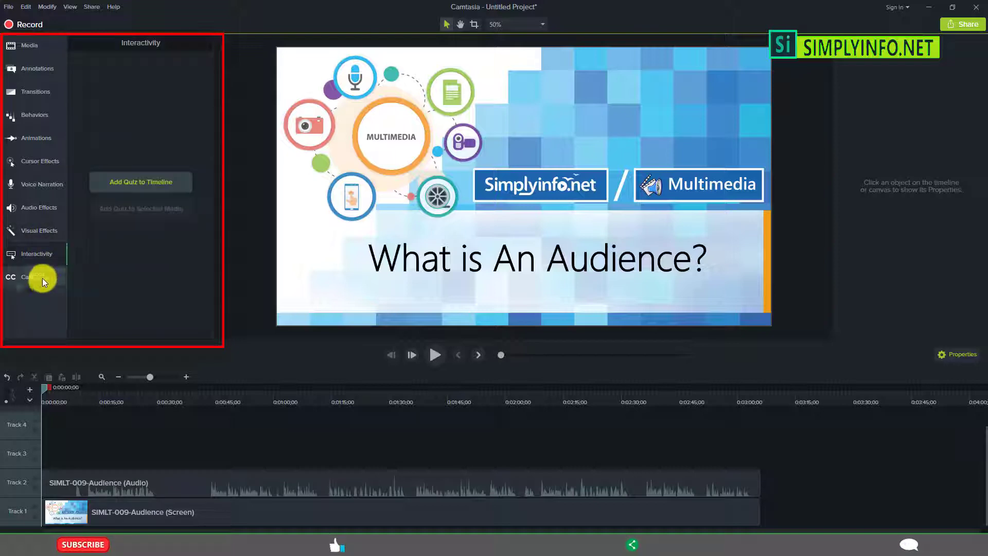
pyautogui.click(33, 277)
pyautogui.click(31, 45)
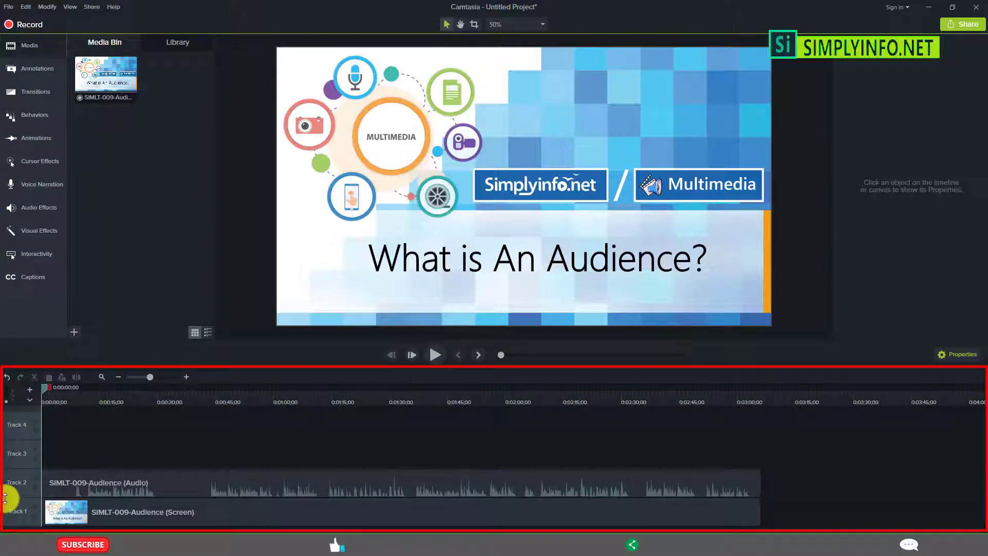
# Try selecting the Track 1 and Track 2 clips singly, then marquee-select both together
pyautogui.click(160, 512)
pyautogui.click(187, 445)
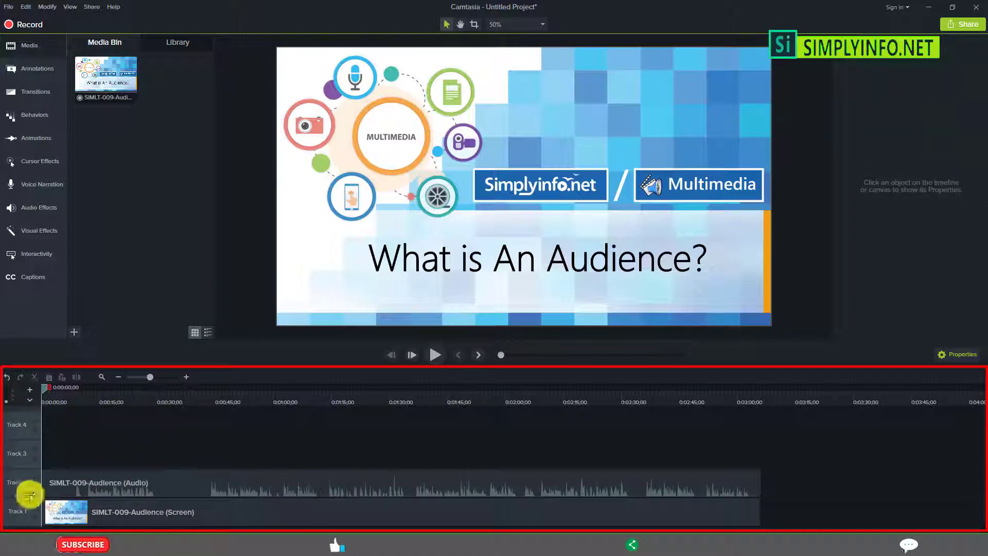
pyautogui.click(90, 488)
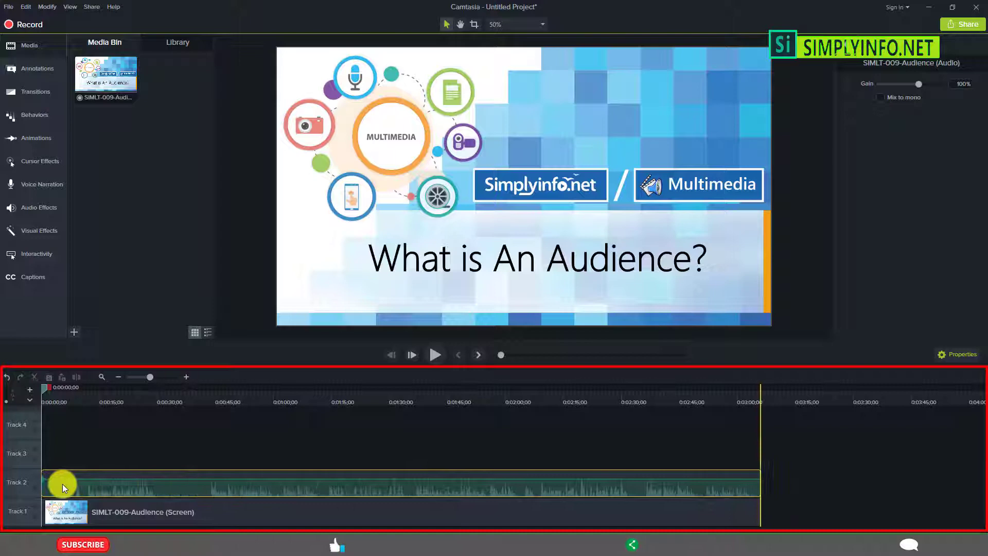
pyautogui.click(115, 430)
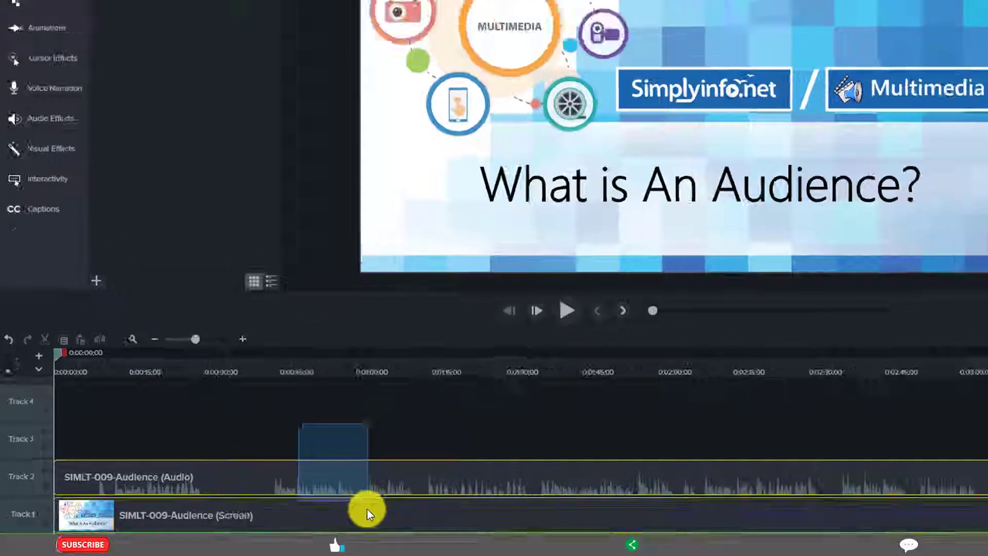
pyautogui.moveTo(427, 442); pyautogui.dragTo(281, 509)
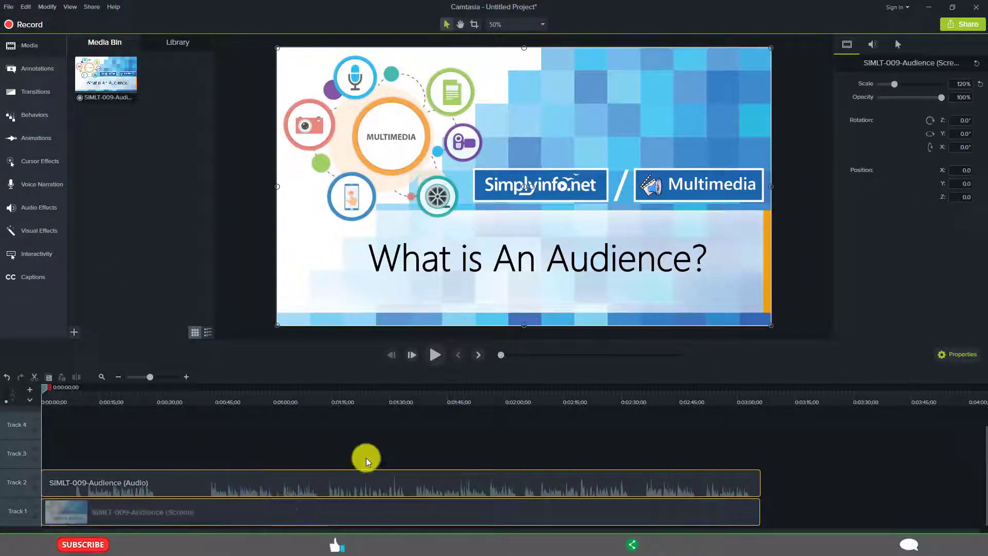
# View the Track 2 audio clip's Gain, then the Track 1 screen clip's scale, opacity and position
pyautogui.click(358, 479)
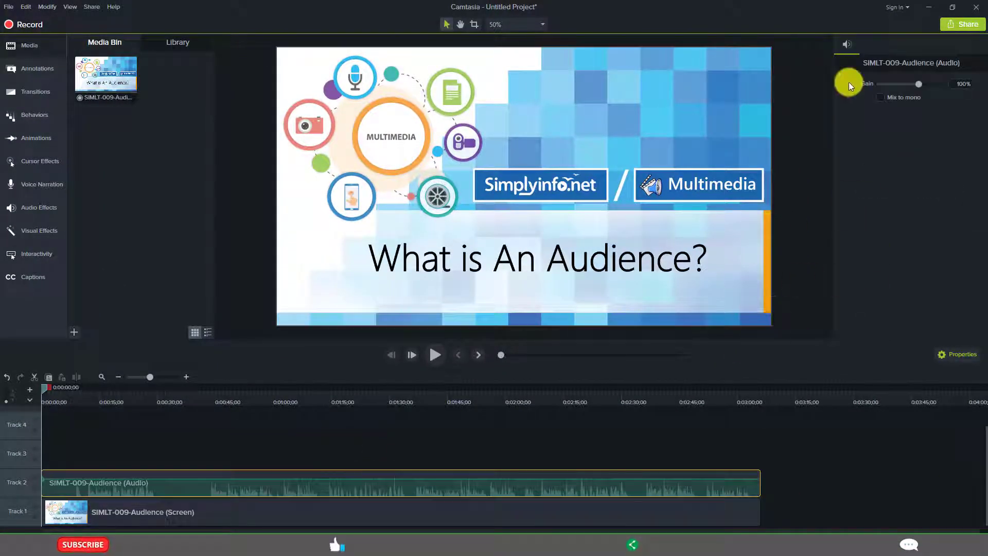
pyautogui.click(563, 511)
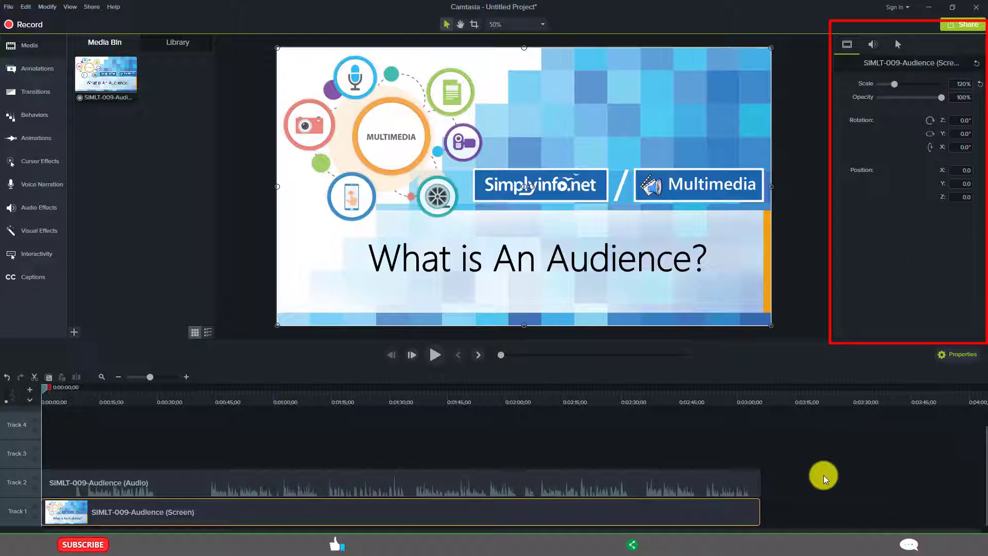
pyautogui.click(823, 475)
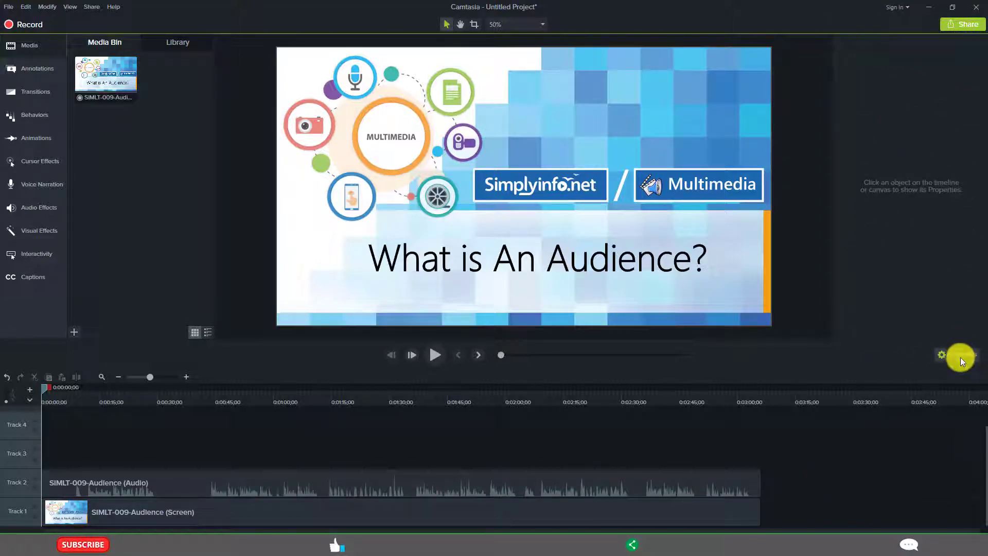
pyautogui.click(553, 521)
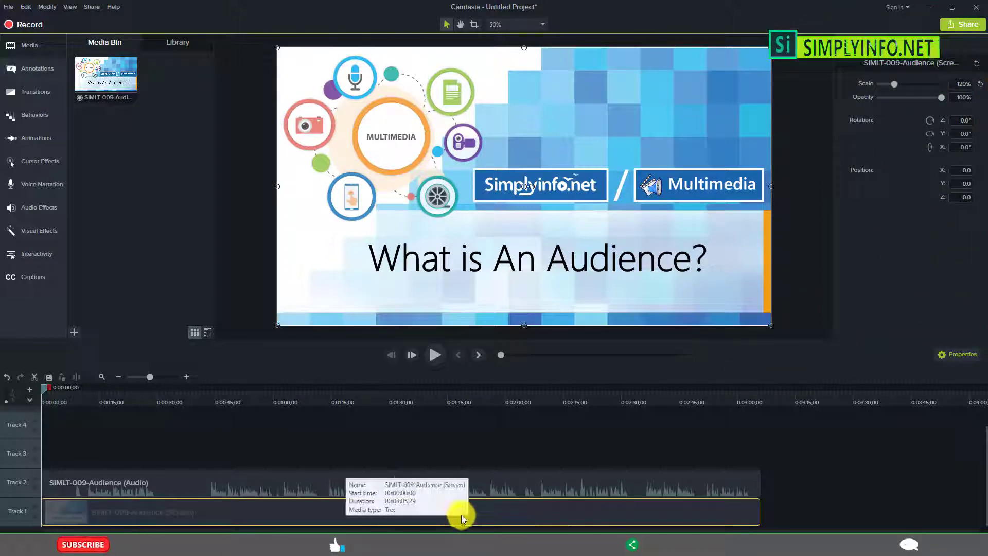
# Deselect the screen clip and toggle the Properties panel off and on, leaving it empty
pyautogui.click(856, 449)
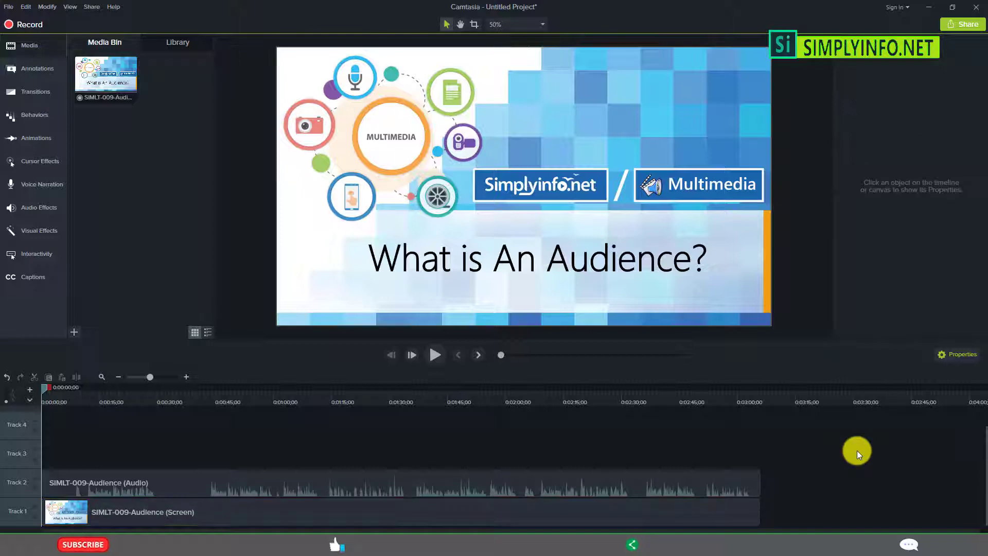
pyautogui.click(957, 354)
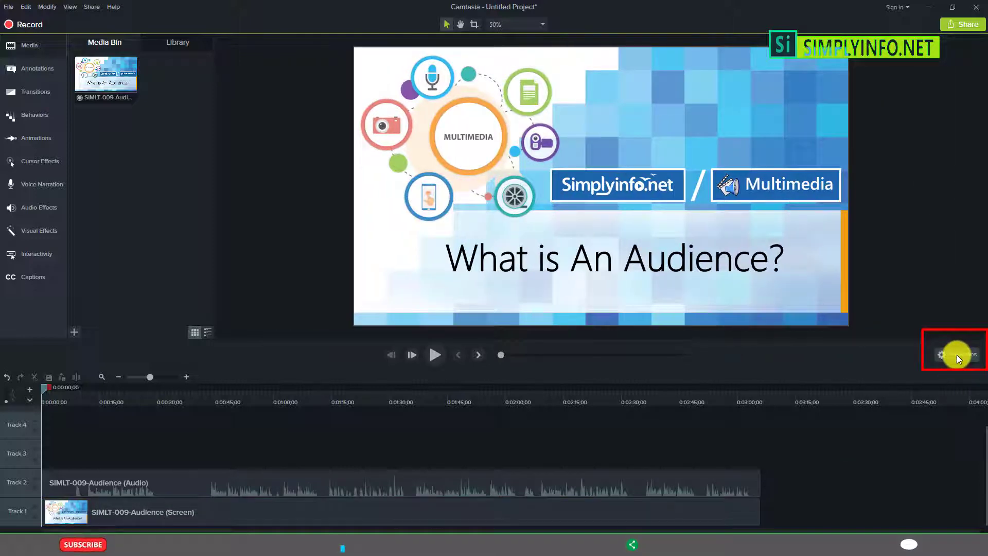
pyautogui.click(956, 355)
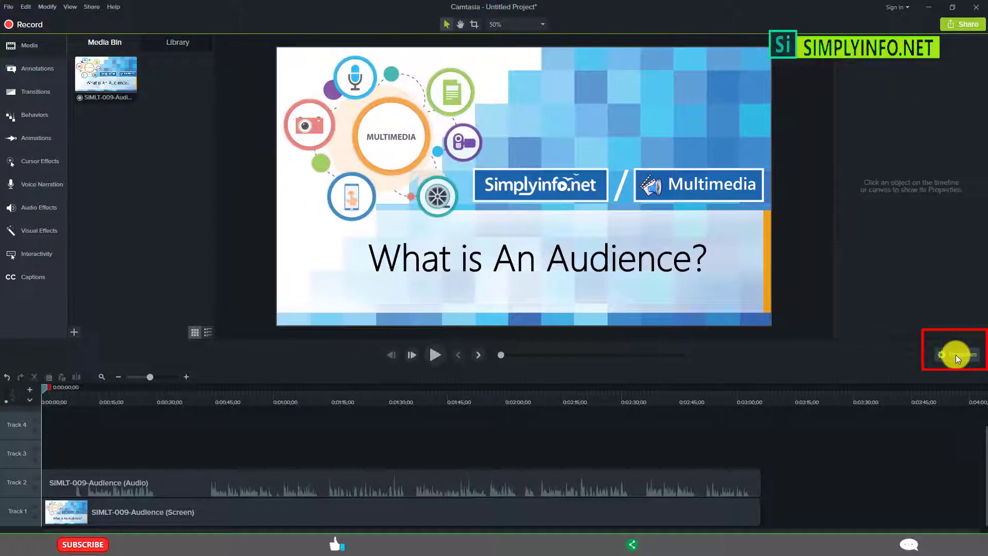
pyautogui.click(955, 355)
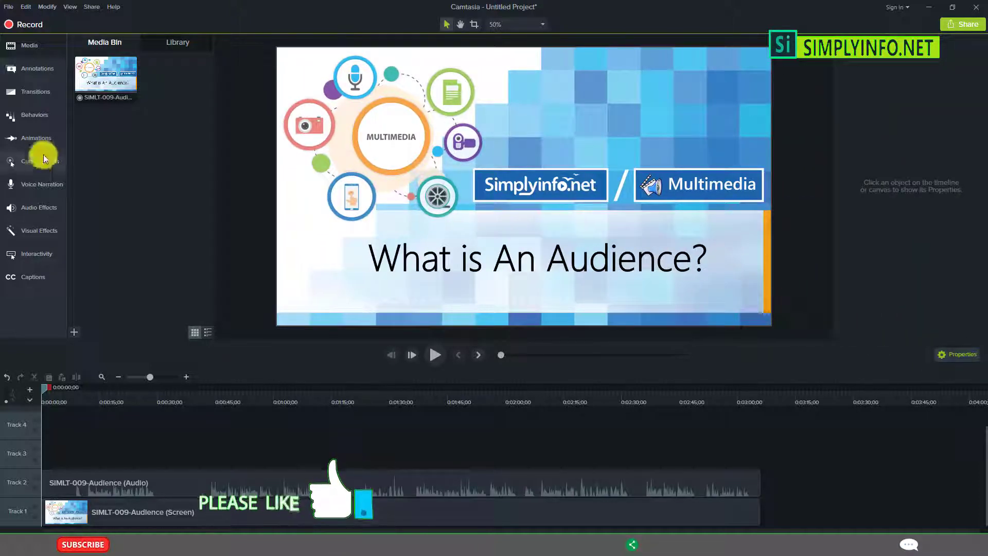
# Toggle the Media Bin and Library, then close both the Media Bin and Properties panel
pyautogui.click(32, 47)
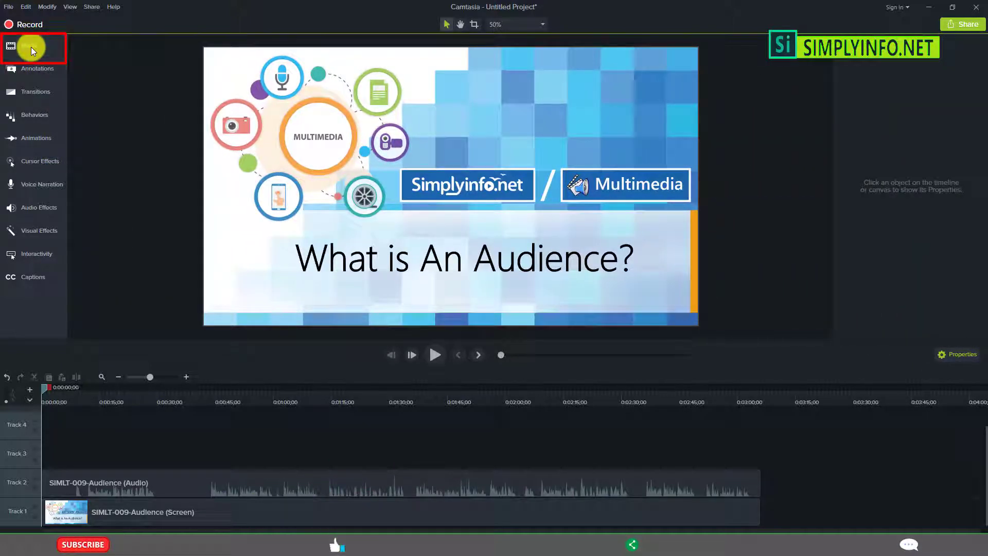
pyautogui.click(31, 47)
pyautogui.click(31, 46)
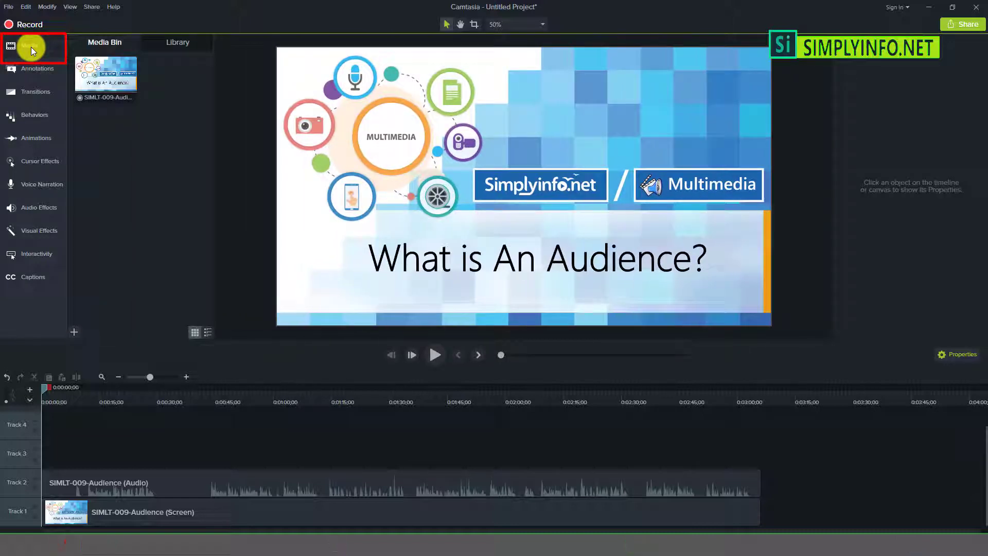
pyautogui.click(31, 47)
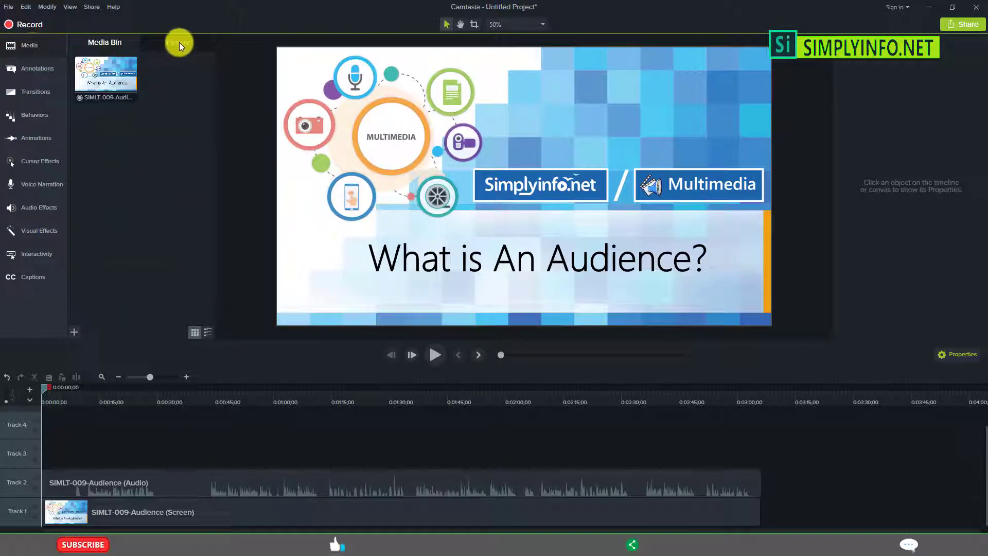
pyautogui.click(179, 43)
pyautogui.click(33, 43)
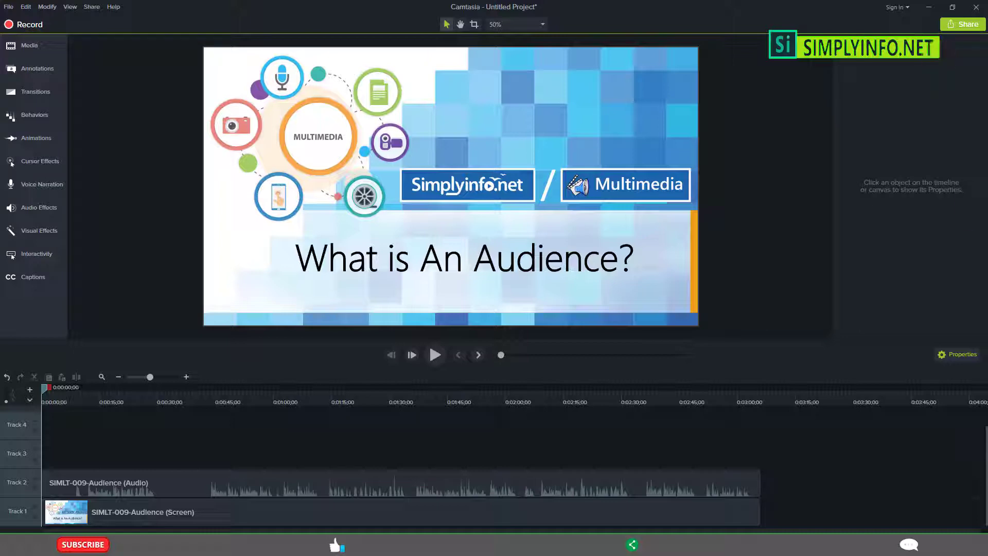
pyautogui.click(957, 354)
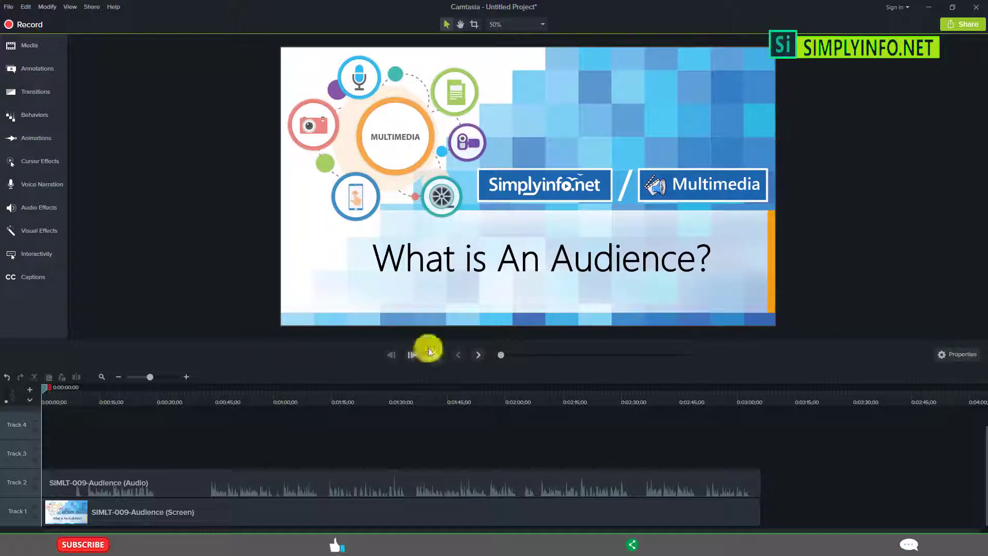